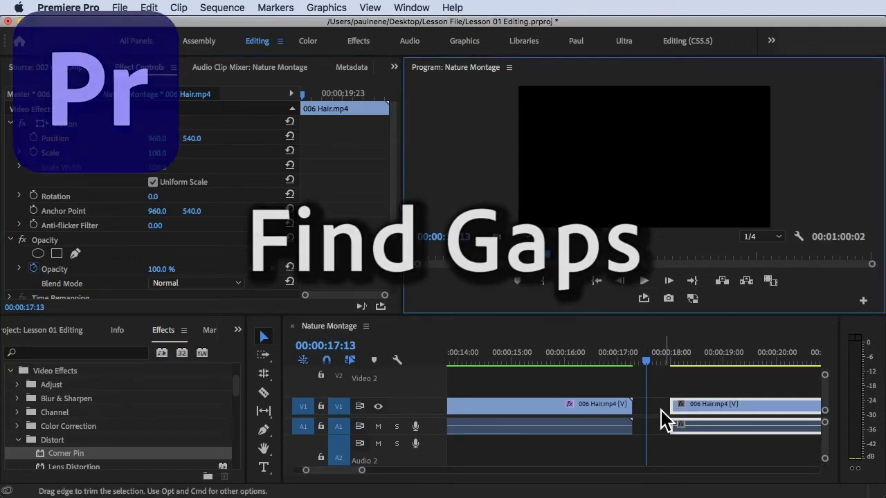
Maximize the Nature Montage Timeline panel with the grave-accent key so the whole sequence fills the window
{"action": "left_click", "coordinate": [637, 355]}
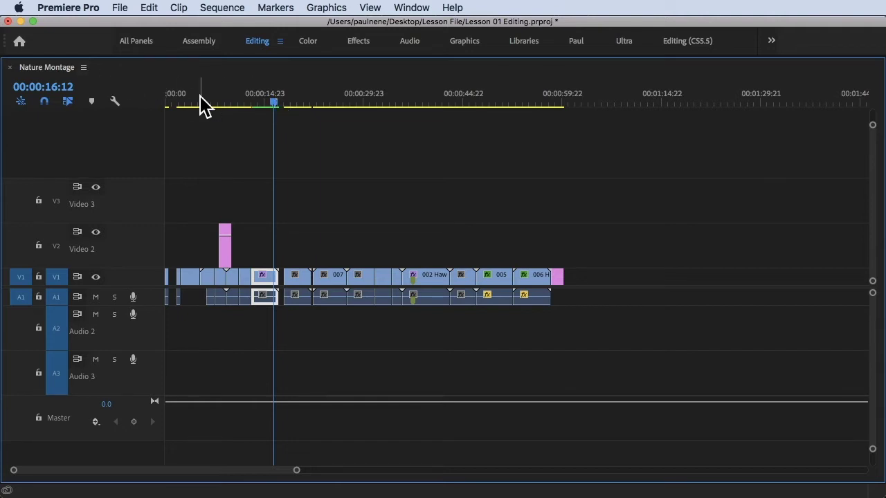
{"action": "key", "text": "grave"}
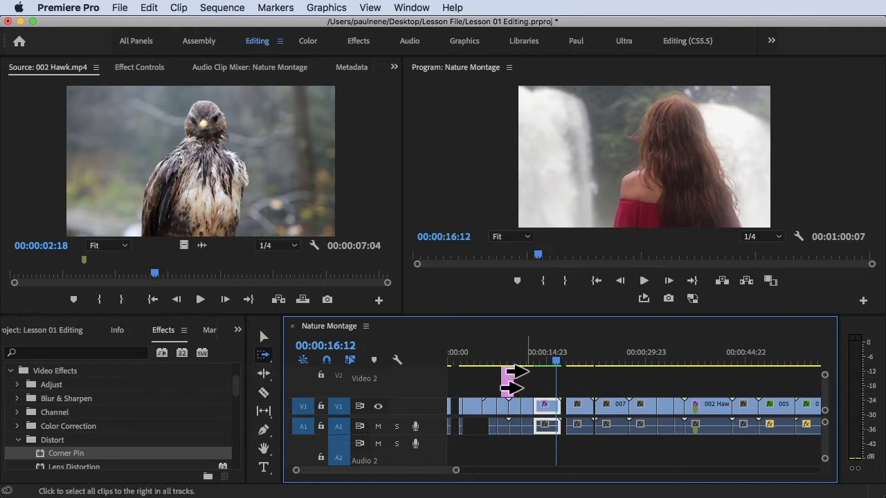
Scrub and play back the sequence from just before the gap near 17 seconds
{"action": "left_click_drag", "start_coordinate": [515, 374], "coordinate": [439, 372]}
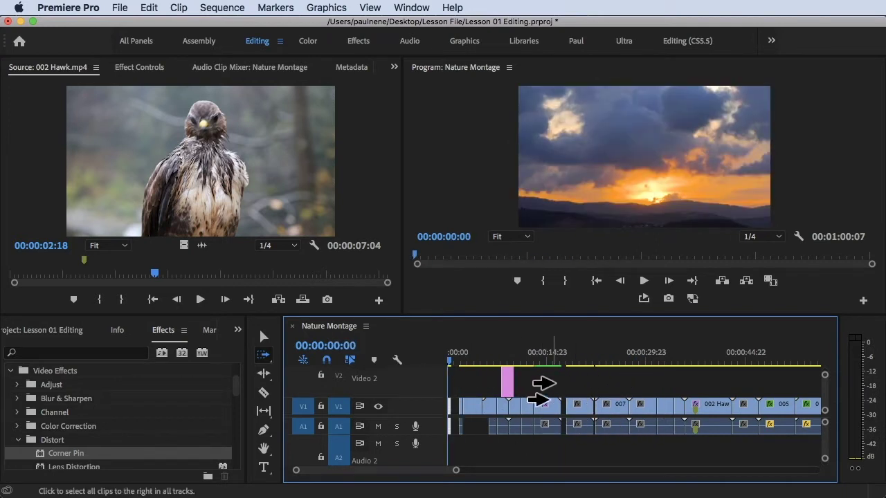
{"action": "key", "text": "v"}
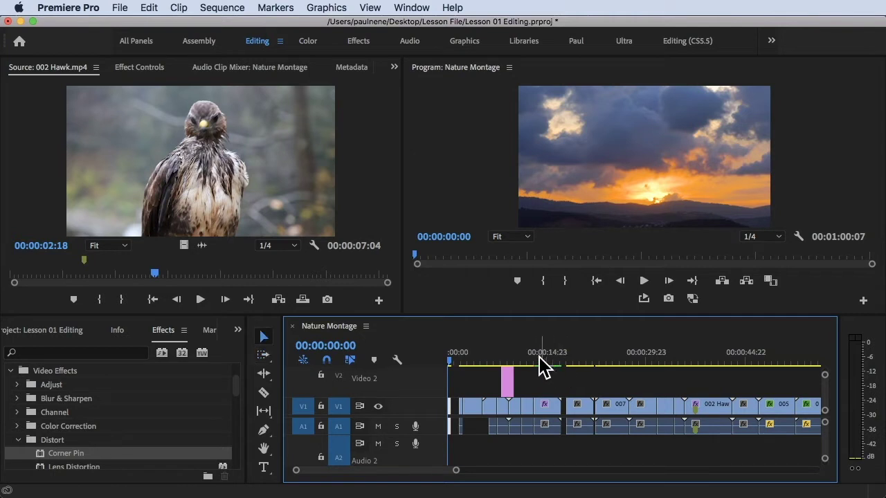
{"action": "left_click", "coordinate": [557, 368]}
{"action": "key", "text": "b"}
{"action": "key", "text": "space"}
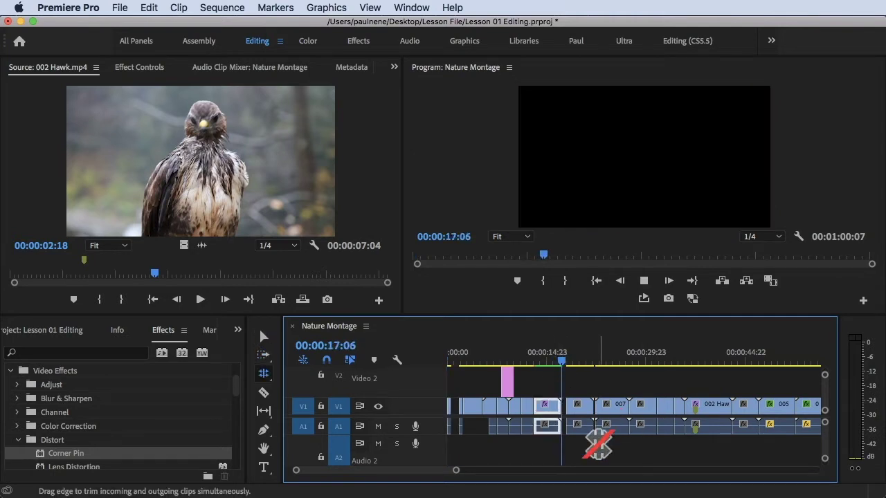
{"action": "key", "text": "space"}
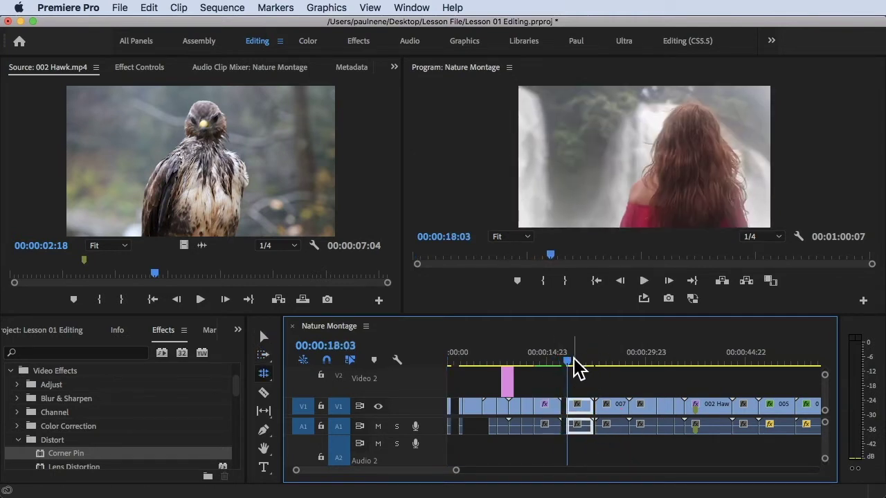
Try rolling the edit point after 006 Hair.mp4, then zoom the timeline out
{"action": "left_click_drag", "start_coordinate": [576, 361], "coordinate": [567, 360]}
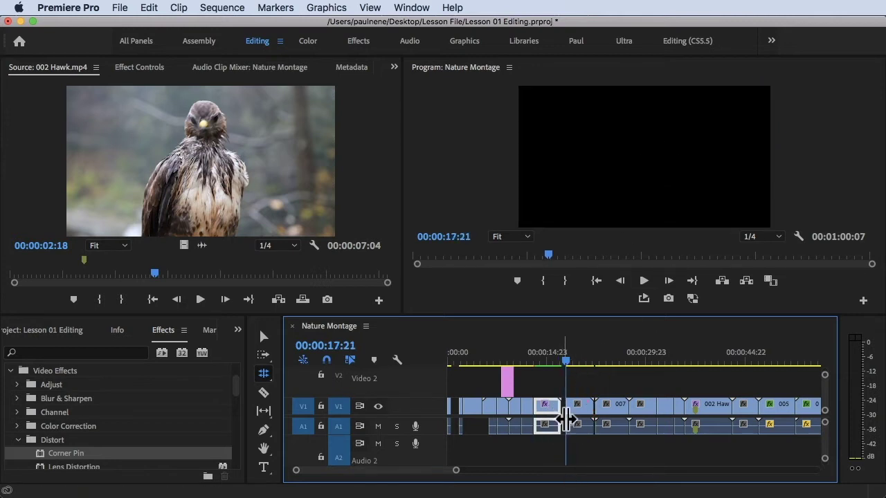
{"action": "left_click_drag", "start_coordinate": [554, 431], "coordinate": [585, 424]}
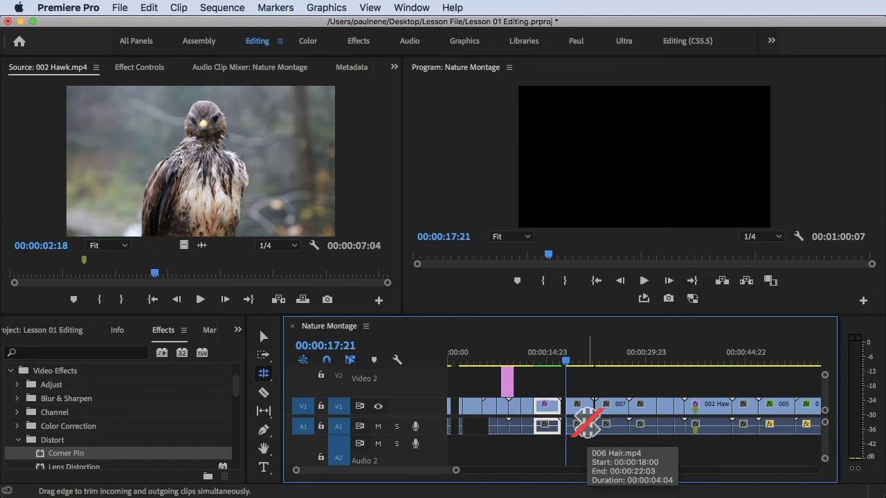
{"action": "left_click_drag", "start_coordinate": [585, 424], "coordinate": [635, 430]}
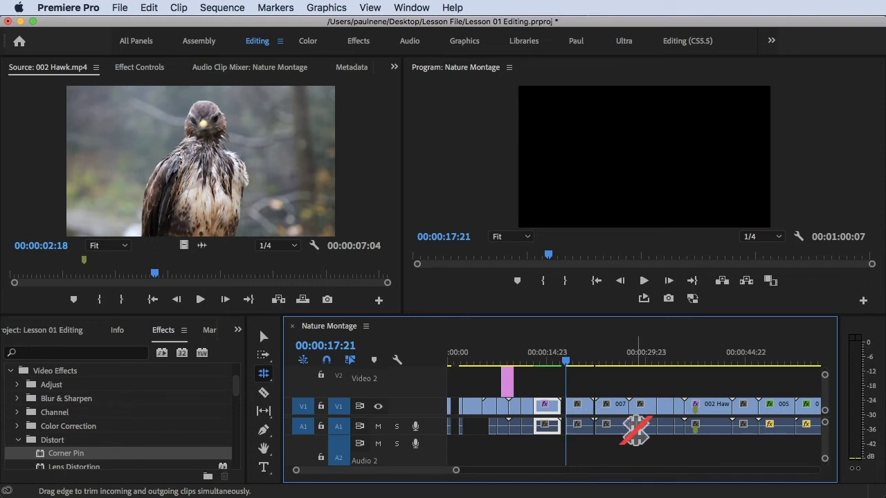
{"action": "key", "text": "minus"}
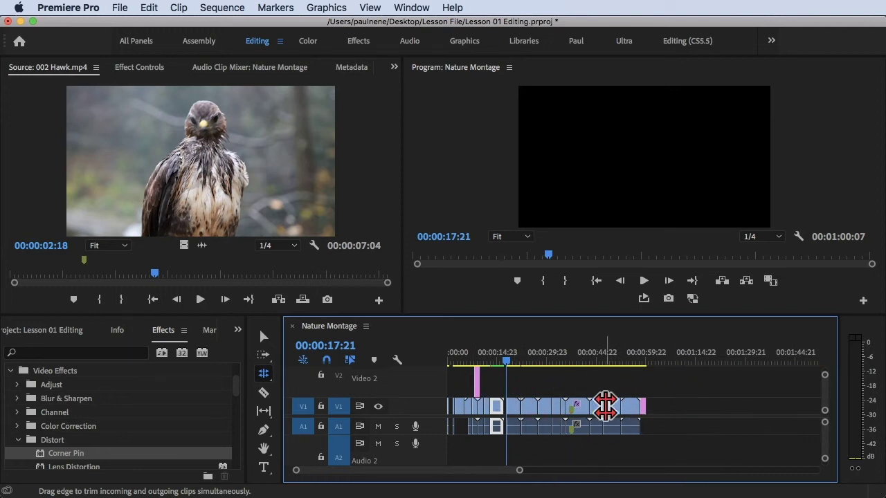
{"action": "key", "text": "v"}
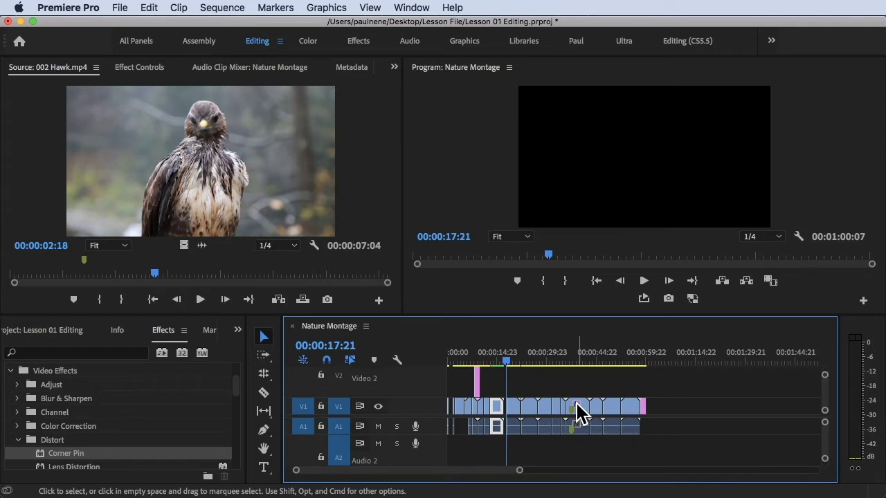
Jump to the next gap at 00:00:22:04, between 006 Hair and 007 Falls, and zoom in
{"action": "left_click_drag", "start_coordinate": [577, 411], "coordinate": [578, 412]}
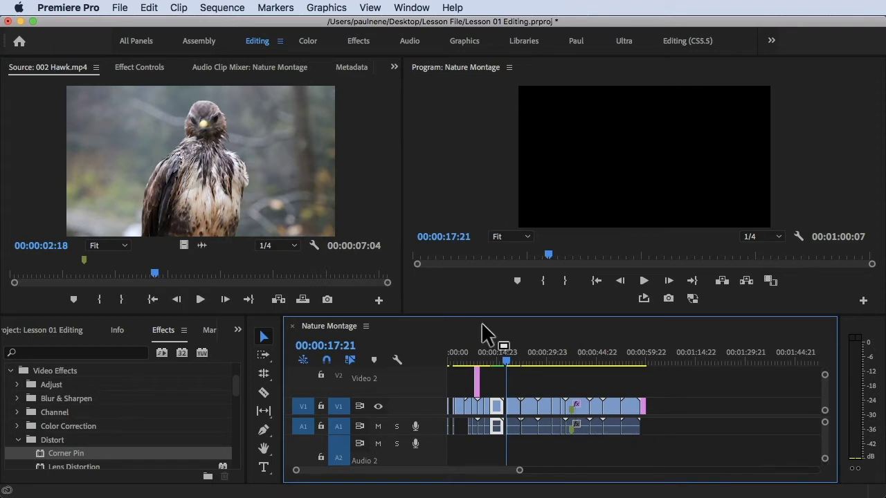
{"action": "left_click", "coordinate": [223, 8]}
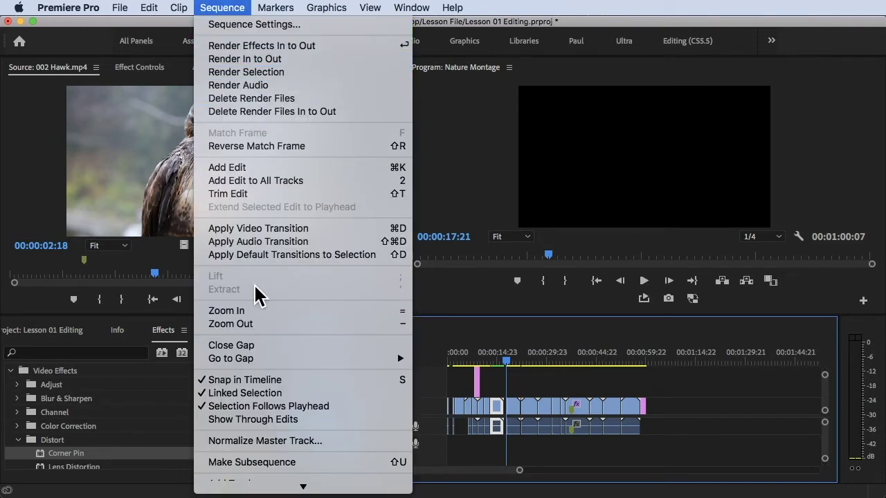
{"action": "mouse_move", "coordinate": [253, 363]}
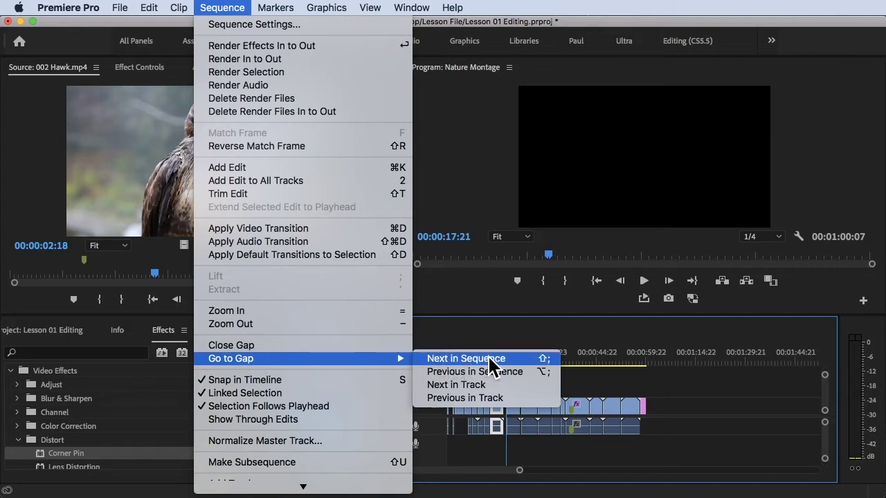
{"action": "left_click", "coordinate": [524, 360]}
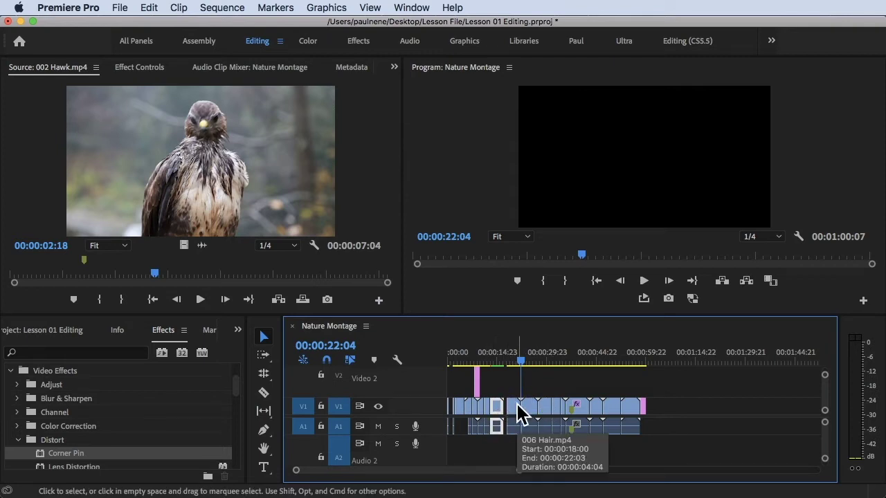
{"action": "key", "text": "="}
{"action": "key", "text": "="}
{"action": "key", "text": "="}
{"action": "key", "text": "="}
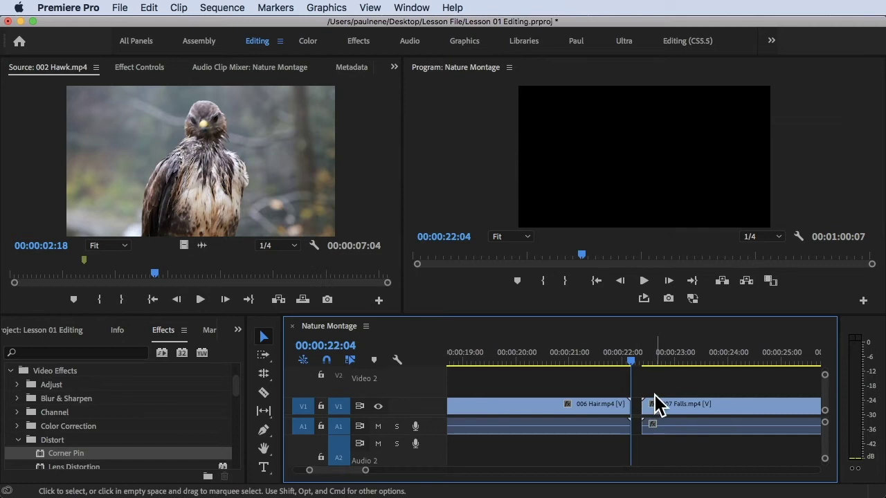
Slide 007 Falls.mp4 left against the end of 006 Hair.mp4 and scrub to check the join
{"action": "left_click", "coordinate": [664, 413]}
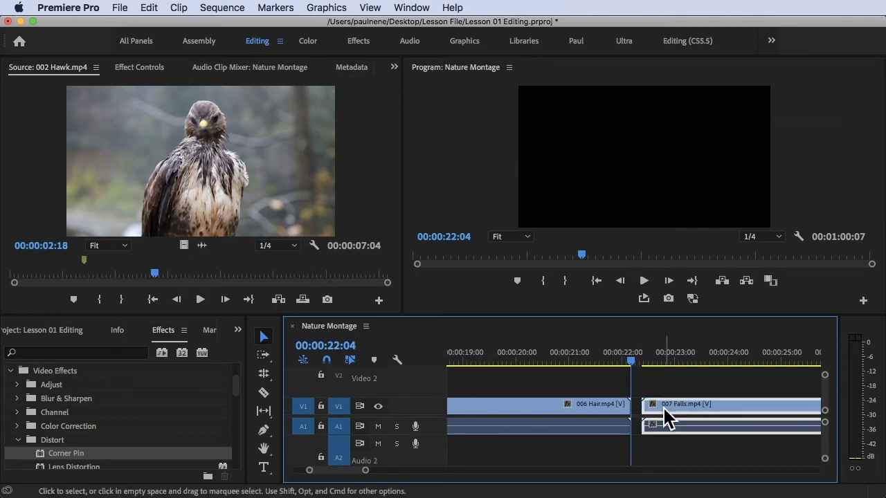
{"action": "left_click_drag", "start_coordinate": [664, 416], "coordinate": [654, 415]}
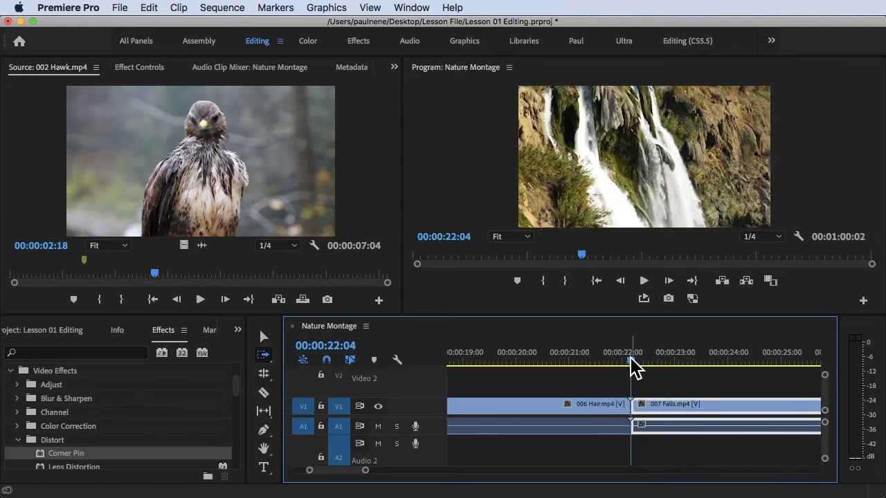
{"action": "mouse_move", "coordinate": [630, 359]}
{"action": "left_mouse_down"}
{"action": "mouse_move", "coordinate": [618, 365]}
{"action": "mouse_move", "coordinate": [640, 368]}
{"action": "left_mouse_up"}
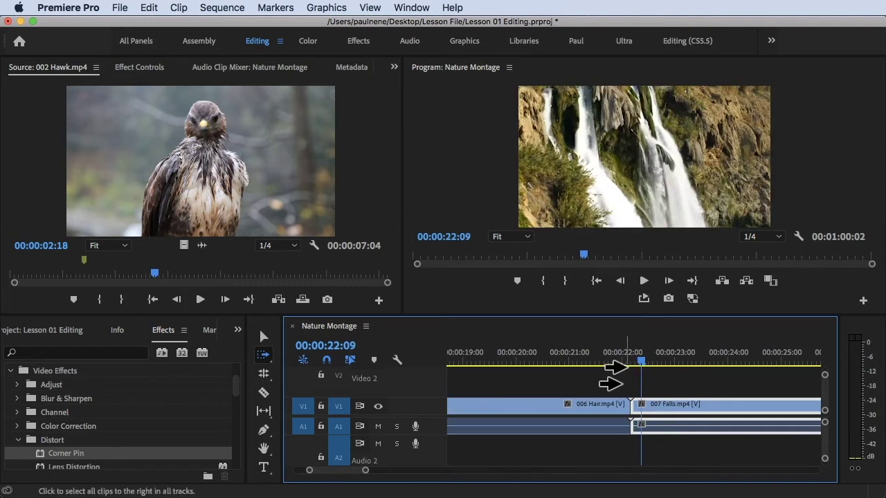
{"action": "key", "text": "v"}
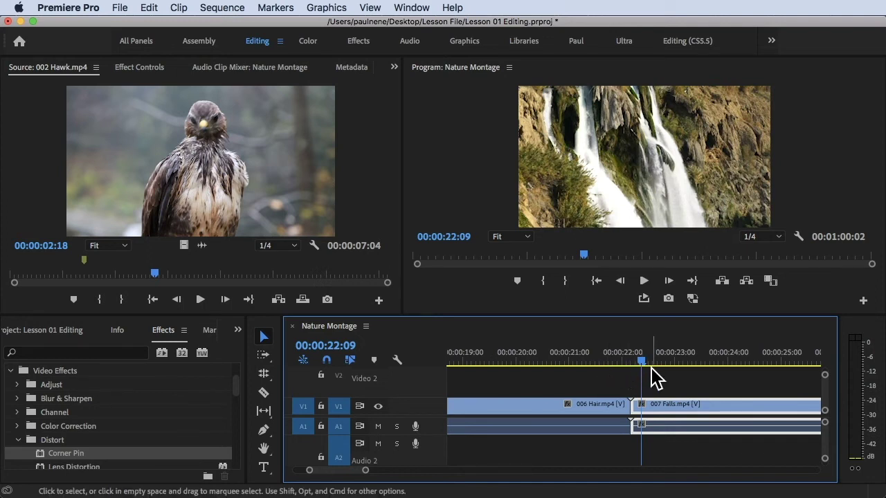
Play from 00:00:20:12, then step through the edit points back to the sequence start
{"action": "left_click_drag", "start_coordinate": [650, 361], "coordinate": [542, 361]}
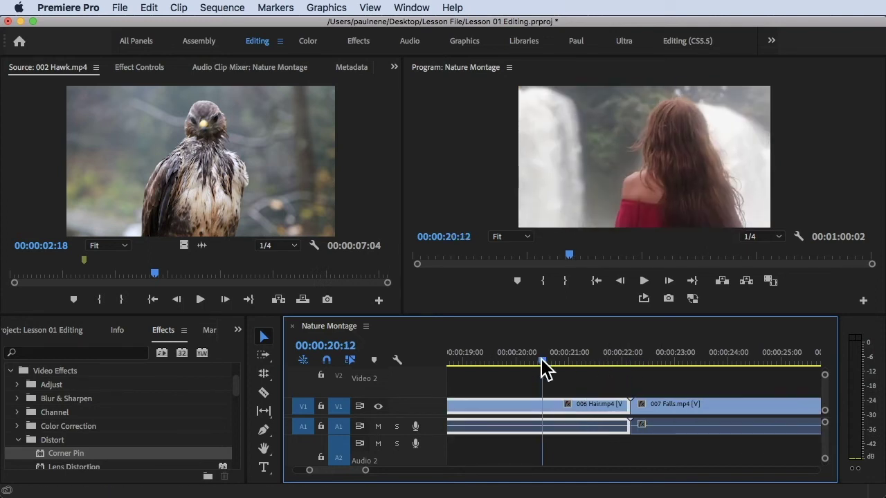
{"action": "key", "text": "space"}
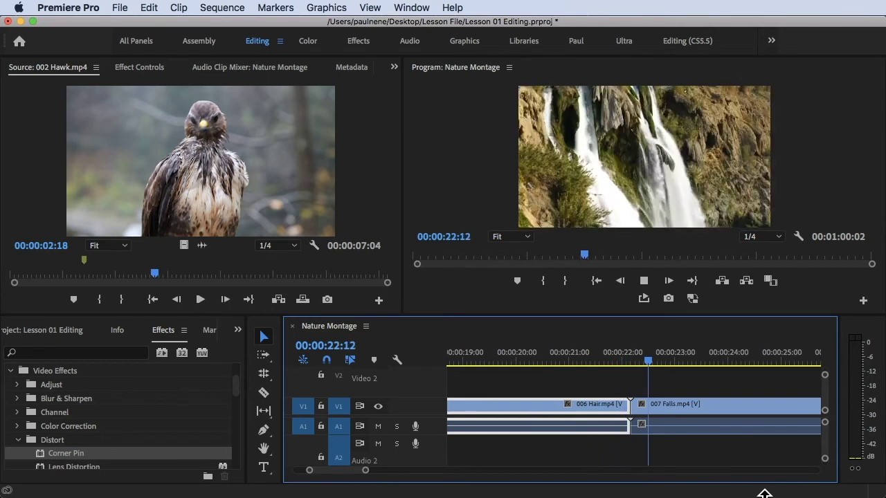
{"action": "key", "text": "space"}
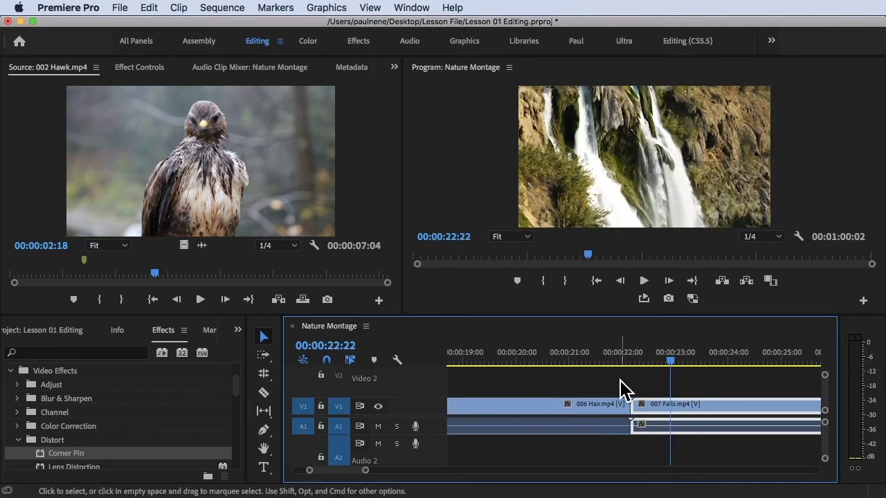
{"action": "key", "text": "Down"}
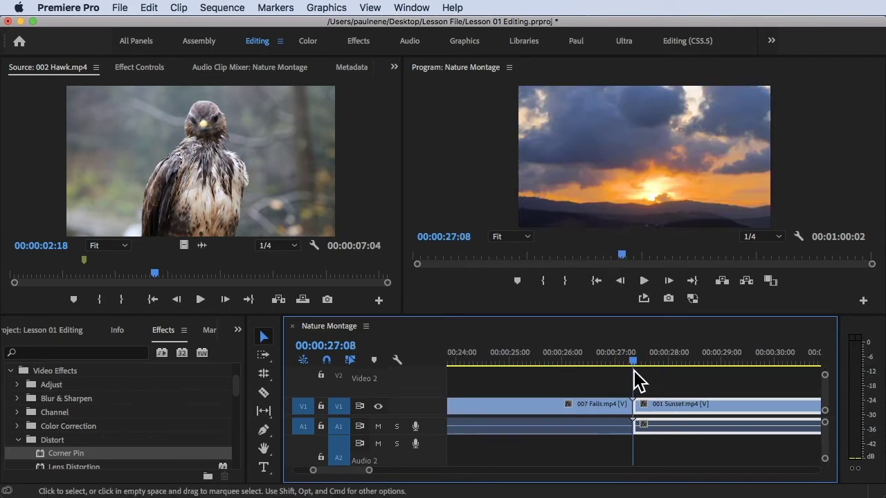
{"action": "key", "text": "Down"}
{"action": "key", "text": "Down"}
{"action": "key", "text": "Up"}
{"action": "key", "text": "Up"}
{"action": "key", "text": "Up"}
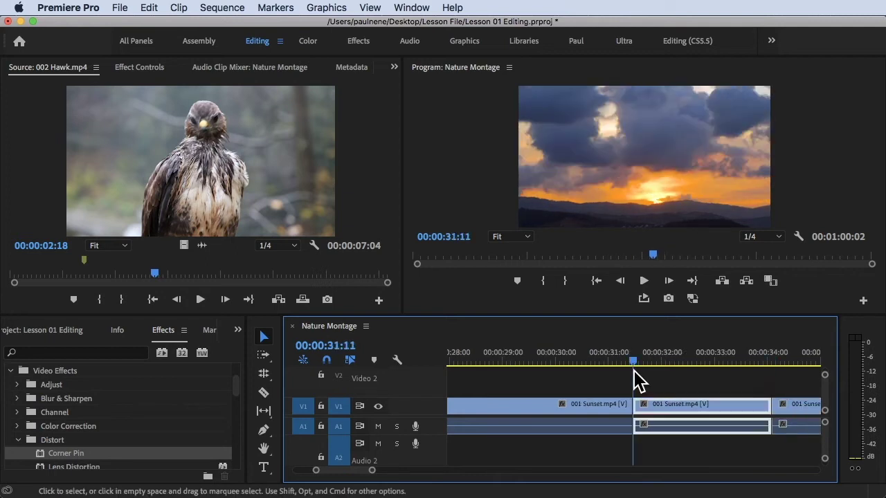
{"action": "key", "text": "Up"}
{"action": "key", "text": "Up"}
{"action": "key", "text": "Up"}
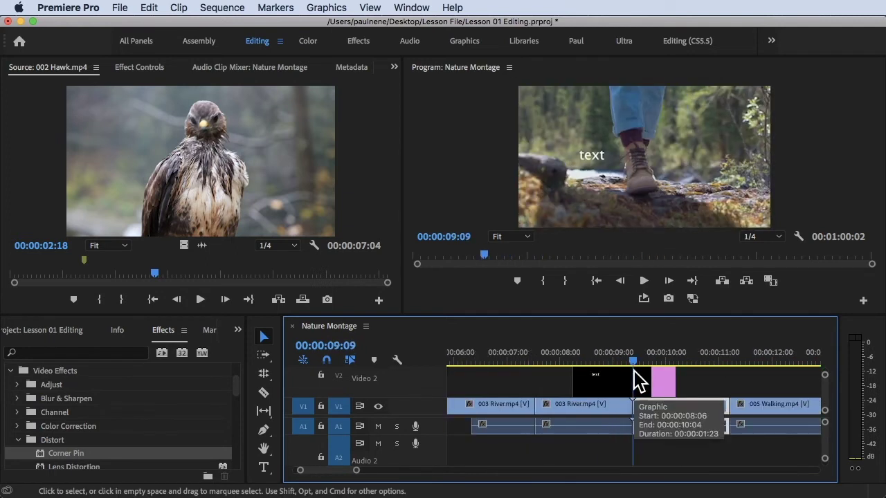
{"action": "key", "text": "Up"}
{"action": "key", "text": "Up"}
{"action": "key", "text": "Up"}
{"action": "key", "text": "Up"}
{"action": "key", "text": "Up"}
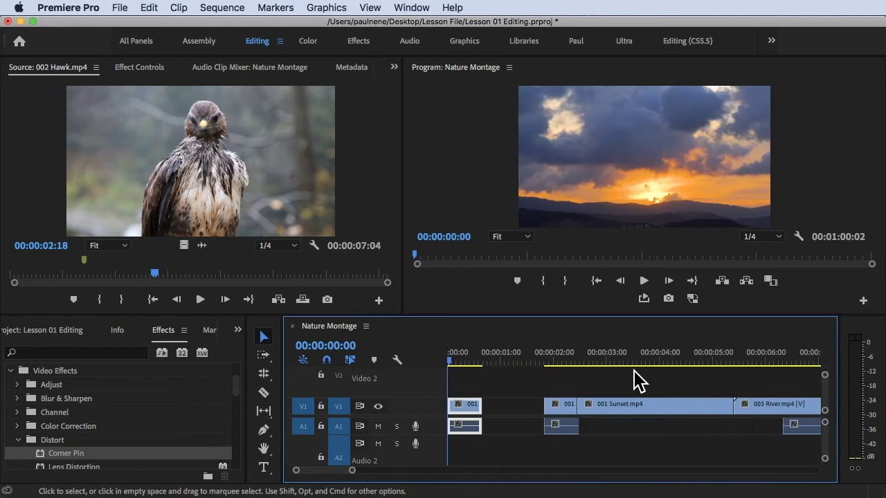
Extend the opening 001 Sunset.mp4 clip's out-point right to meet the next clip
{"action": "left_click_drag", "start_coordinate": [464, 357], "coordinate": [413, 350]}
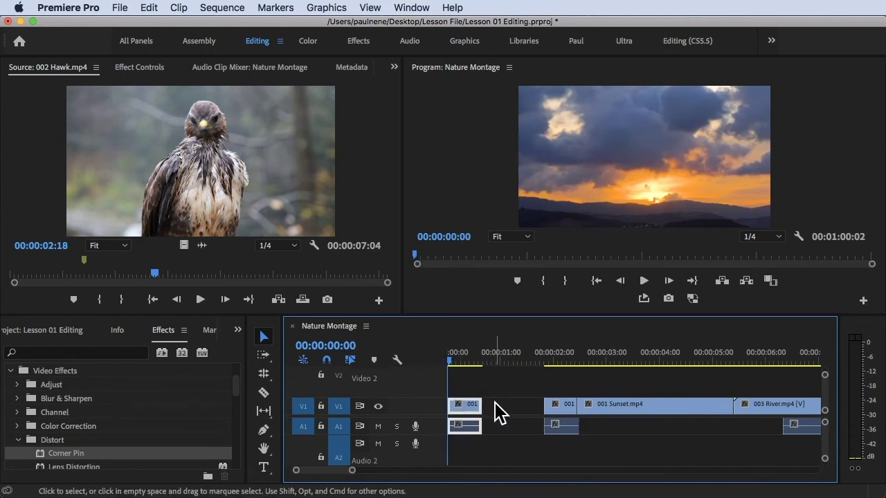
{"action": "left_click_drag", "start_coordinate": [482, 404], "coordinate": [544, 399]}
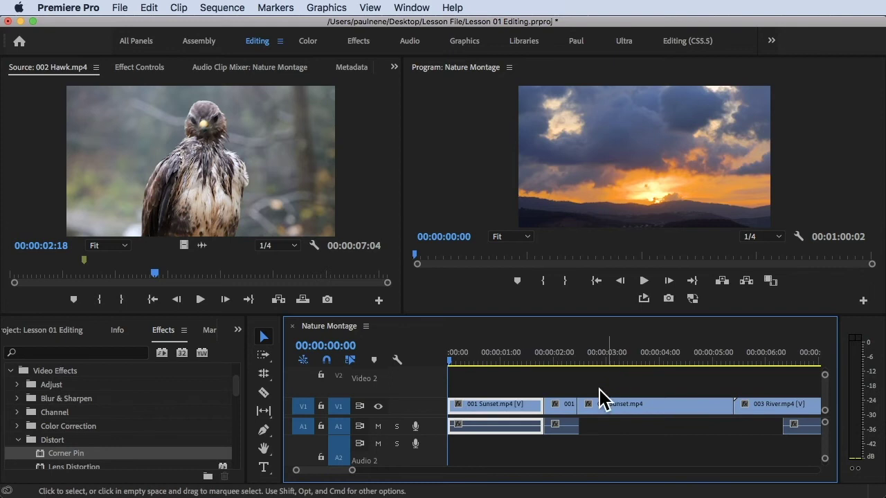
{"action": "left_click", "coordinate": [512, 379]}
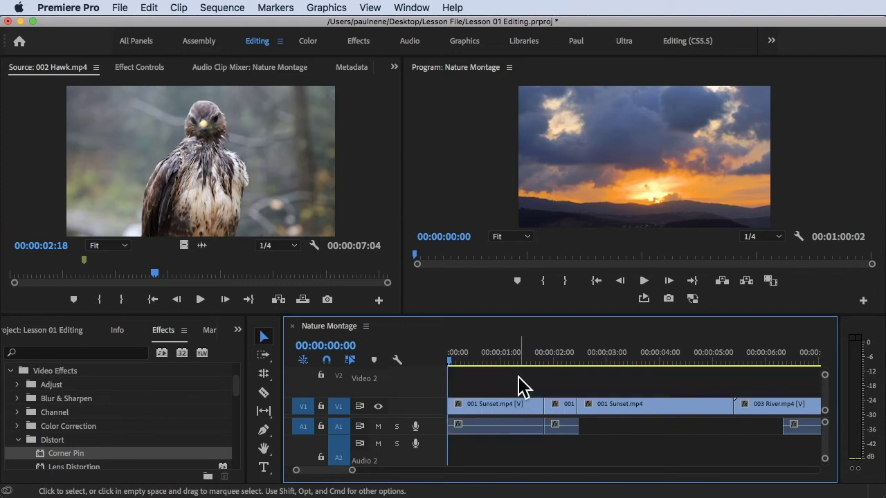
{"action": "left_click", "coordinate": [220, 8]}
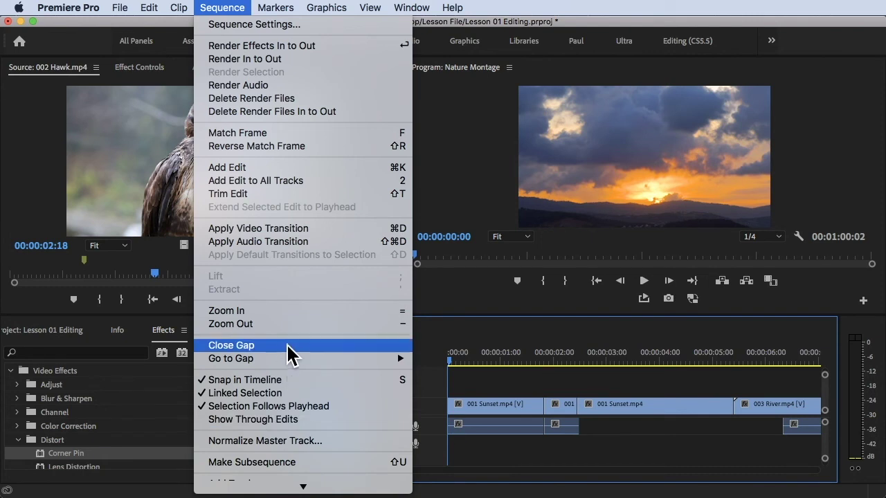
Use Go to Gap > Next in Sequence to land at 00:00:17:07 between the 006 Hair pieces
{"action": "mouse_move", "coordinate": [285, 360]}
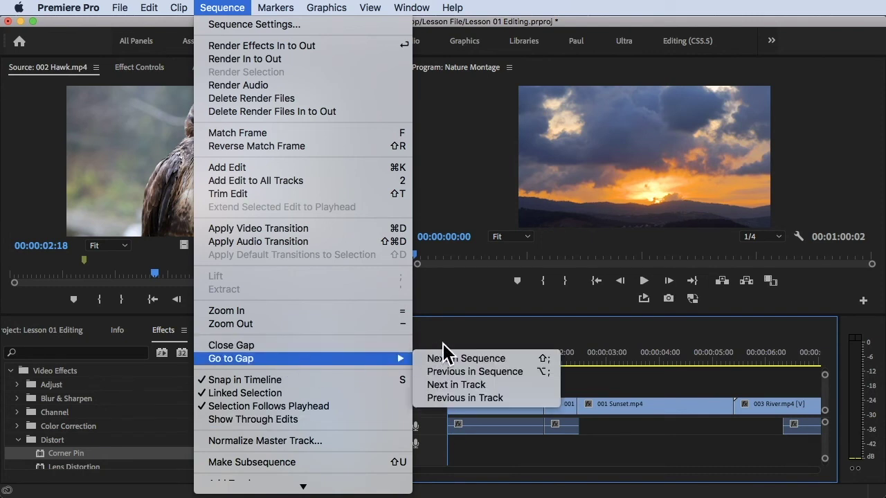
{"action": "left_click", "coordinate": [492, 359]}
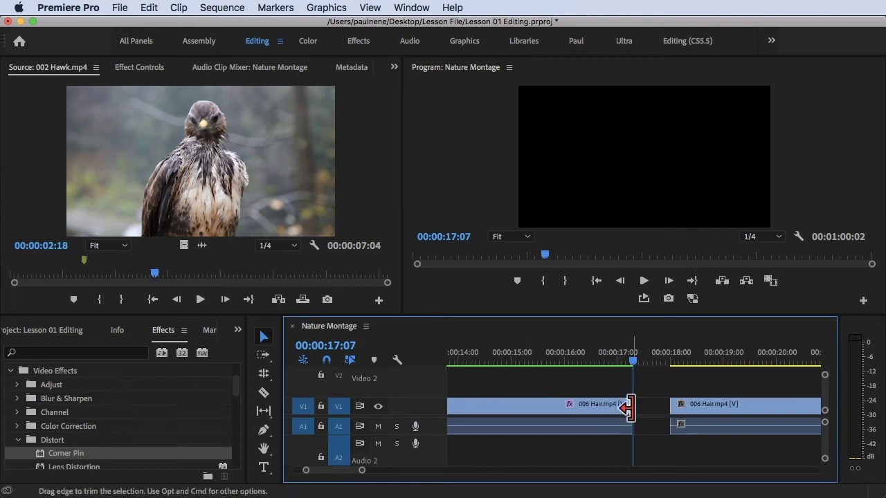
{"action": "left_click_drag", "start_coordinate": [628, 408], "coordinate": [586, 404]}
{"action": "left_click_drag", "start_coordinate": [635, 357], "coordinate": [541, 365]}
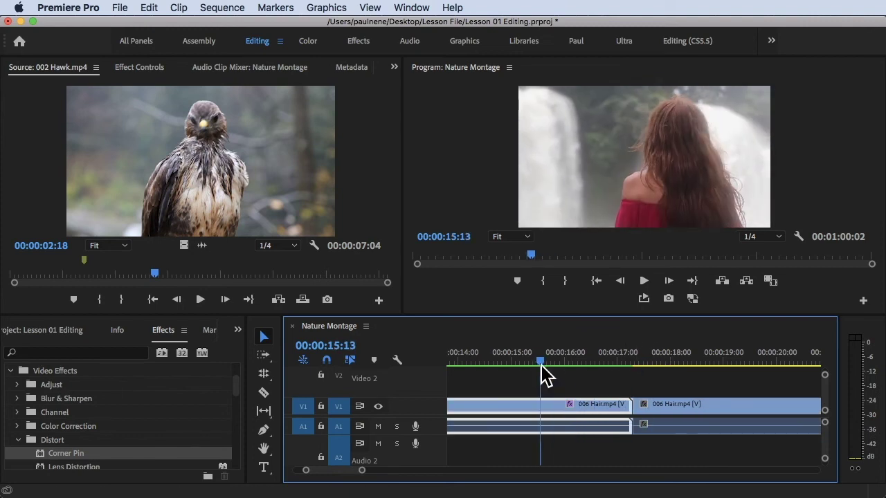
{"action": "key", "text": "ctrl+z"}
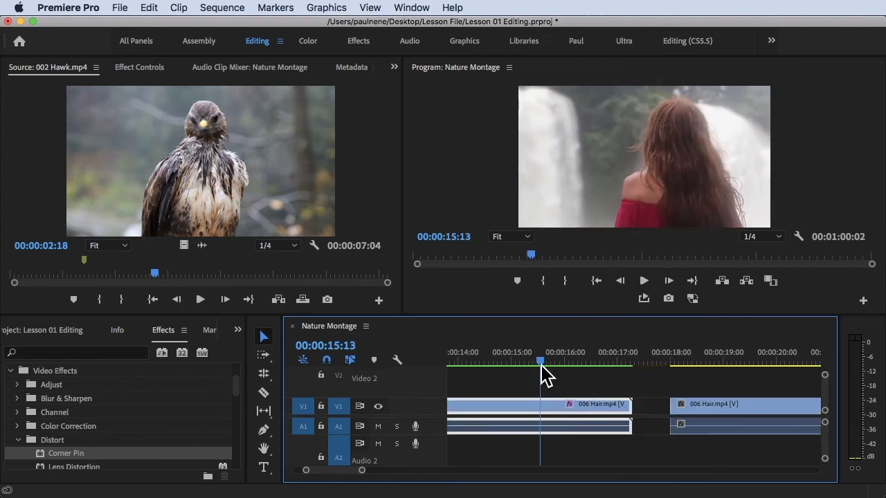
{"action": "key", "text": "space"}
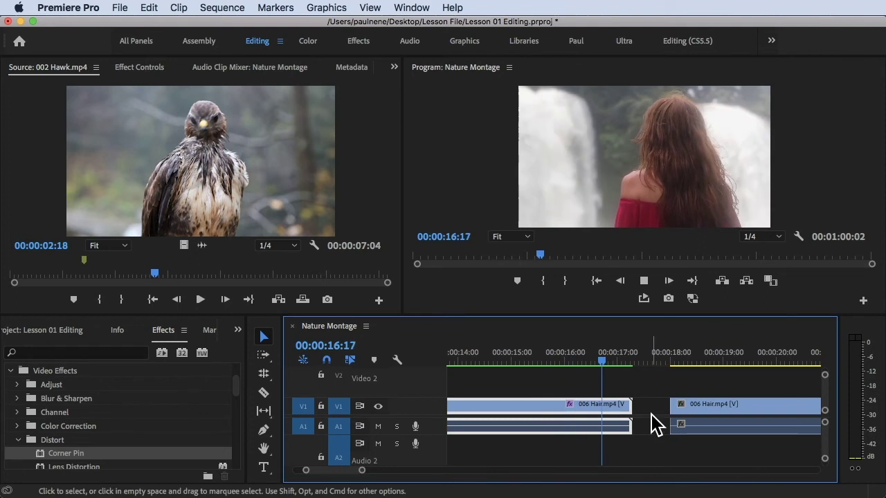
{"action": "left_click", "coordinate": [685, 476]}
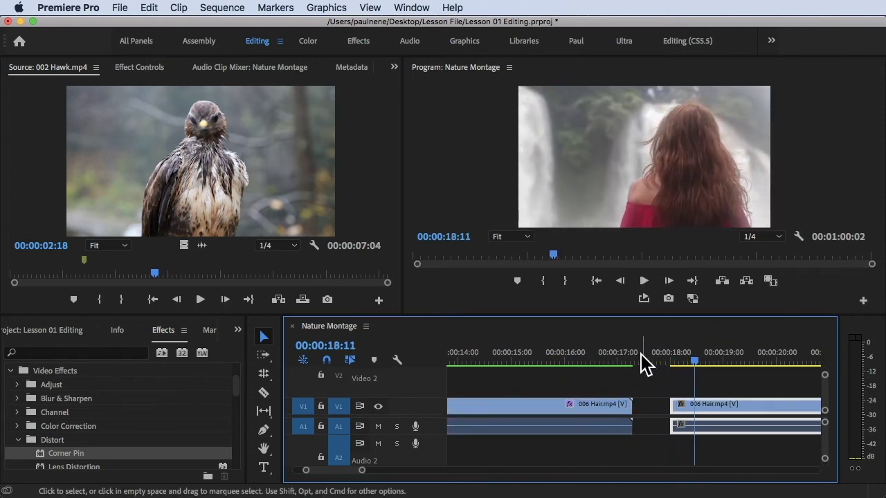
{"action": "left_click_drag", "start_coordinate": [646, 360], "coordinate": [646, 361]}
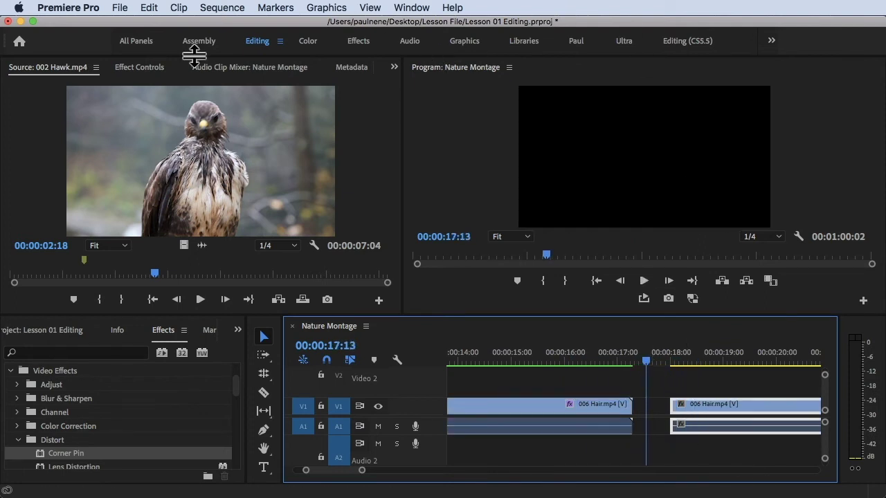
Show Effect Controls for 006 Hair.mp4, drag the second Hair clip's in-point left, and review at 16:22
{"action": "left_click", "coordinate": [148, 66]}
{"action": "left_click", "coordinate": [692, 175]}
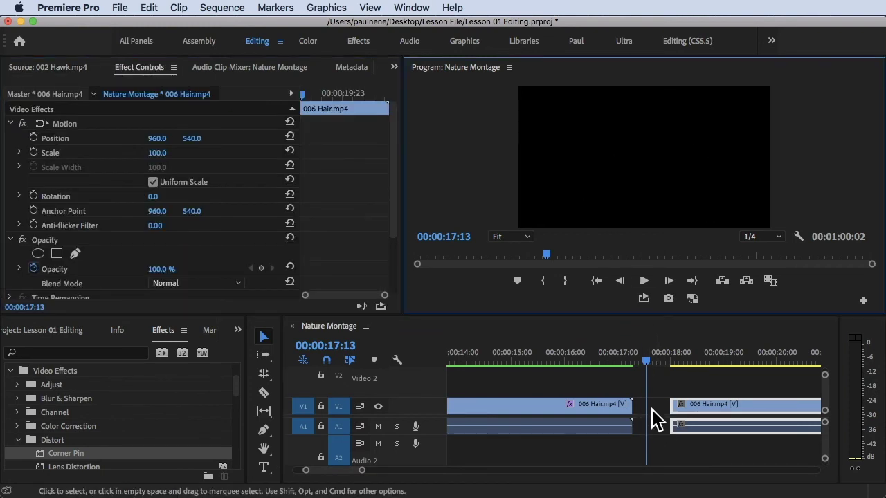
{"action": "left_click", "coordinate": [636, 354]}
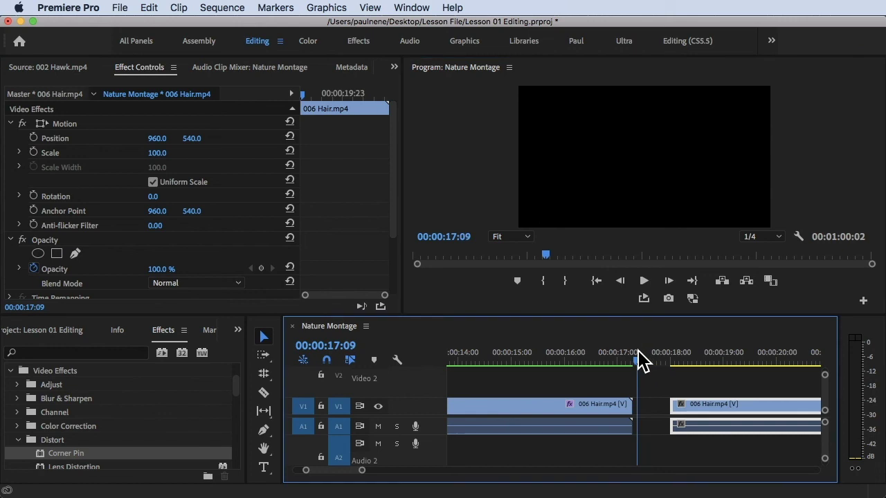
{"action": "left_click_drag", "start_coordinate": [679, 412], "coordinate": [360, 398]}
{"action": "left_click_drag", "start_coordinate": [682, 356], "coordinate": [658, 366]}
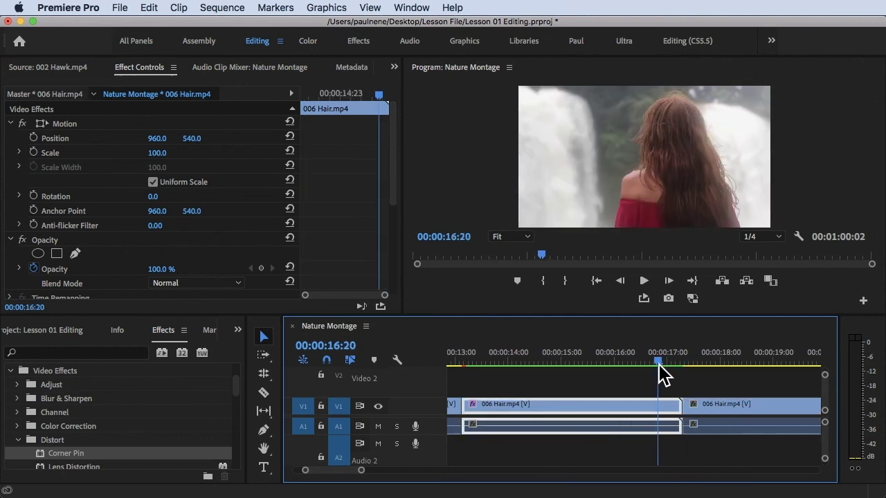